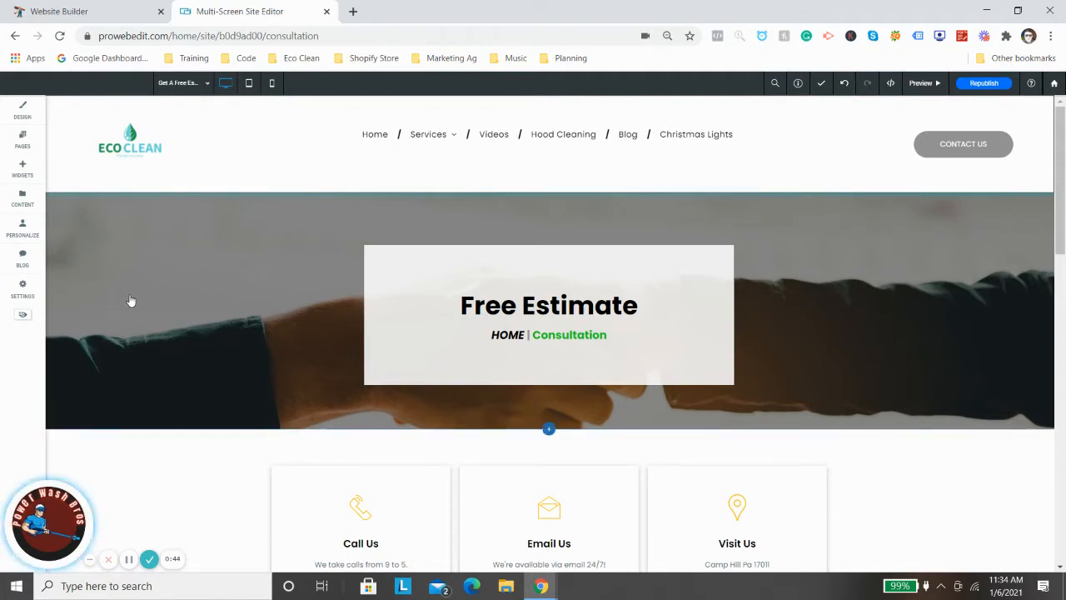
pyautogui.click(587, 335)
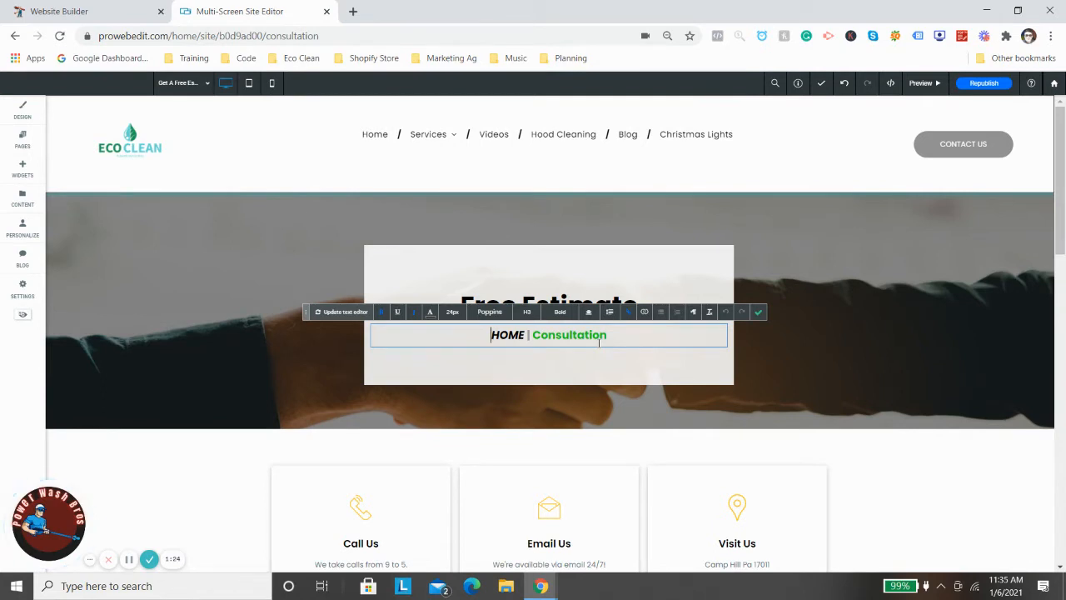
pyautogui.click(759, 313)
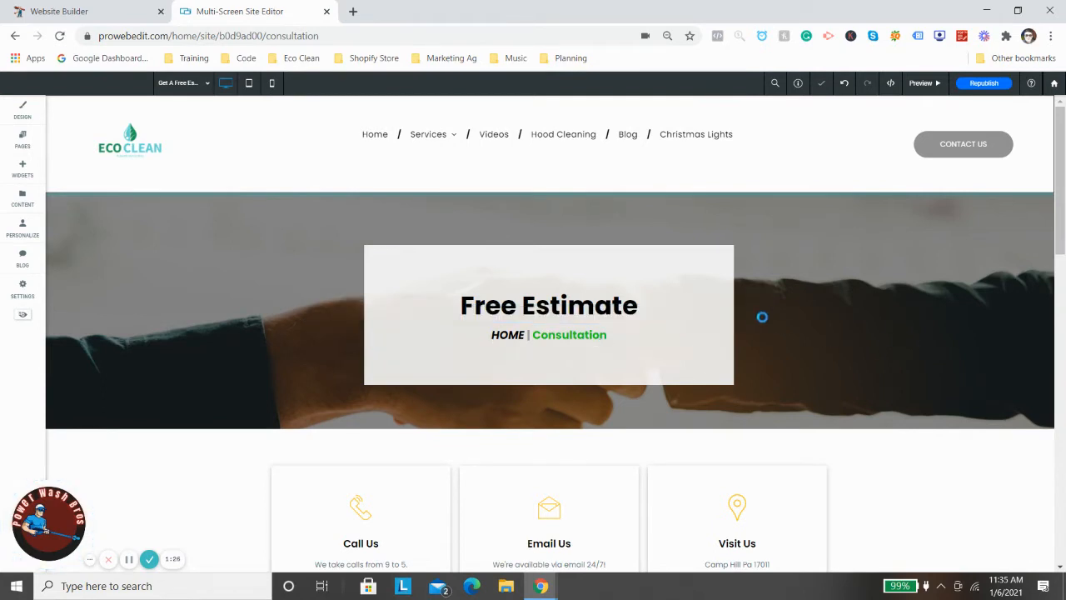
# Duplicate the Get A Free Estimate page under the name Copy of Get A Free Estimate.
pyautogui.click(23, 139)
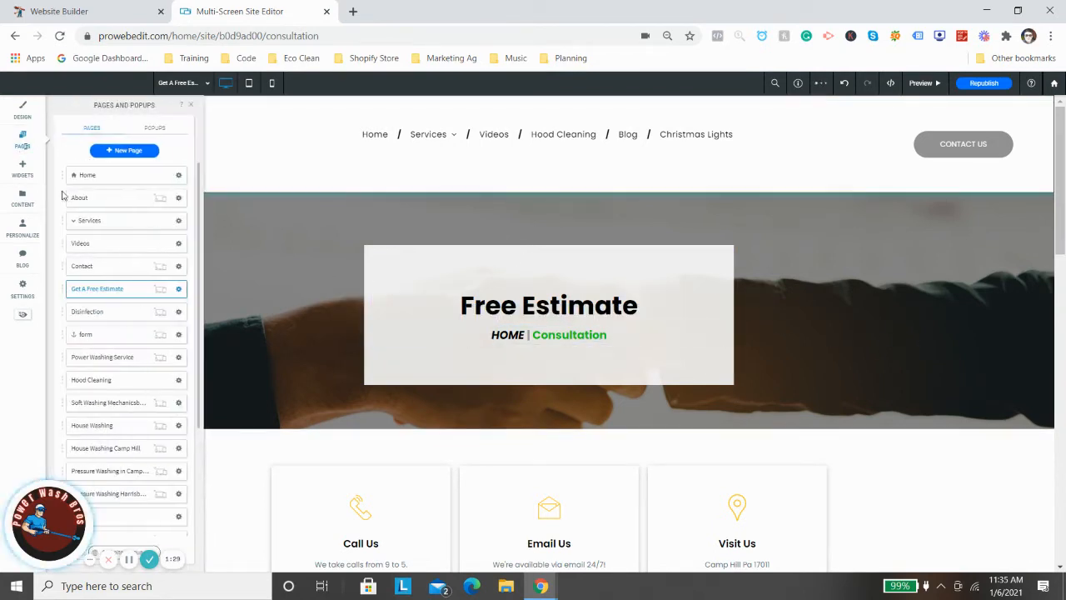
pyautogui.click(179, 288)
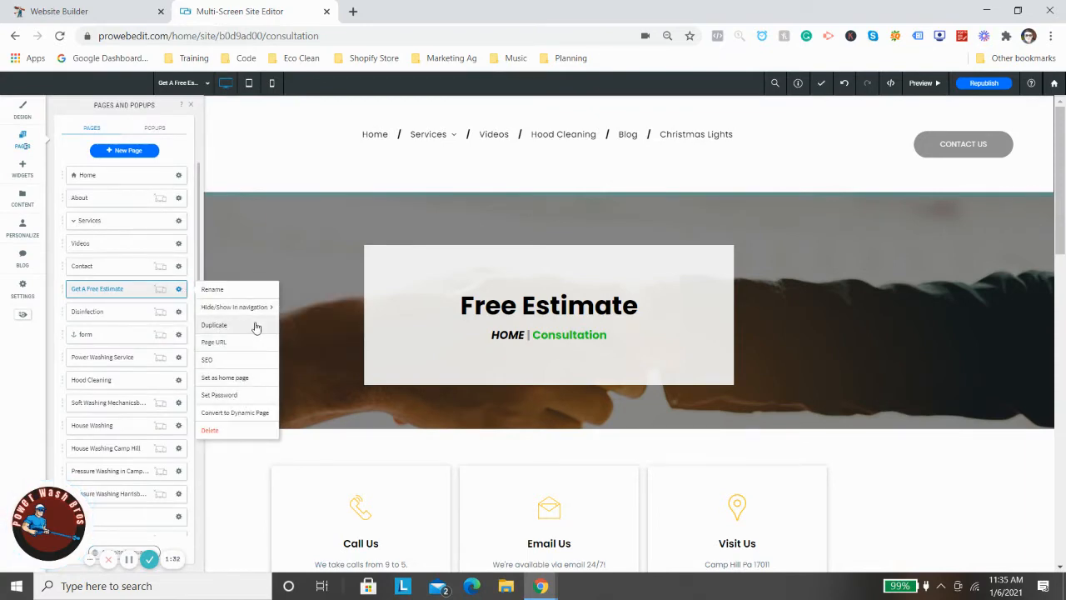
pyautogui.click(260, 326)
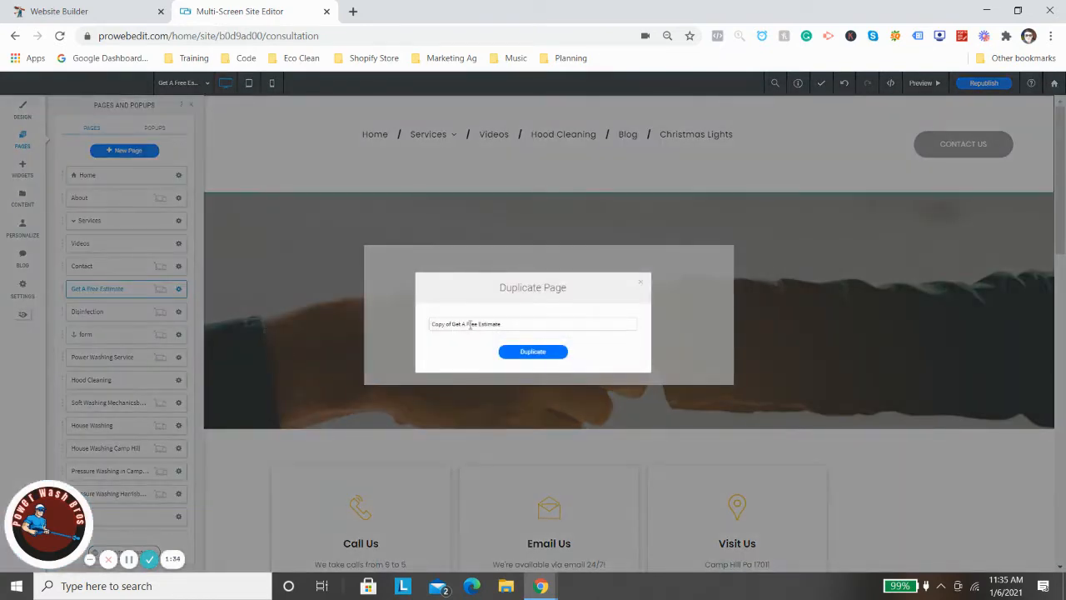
pyautogui.click(525, 355)
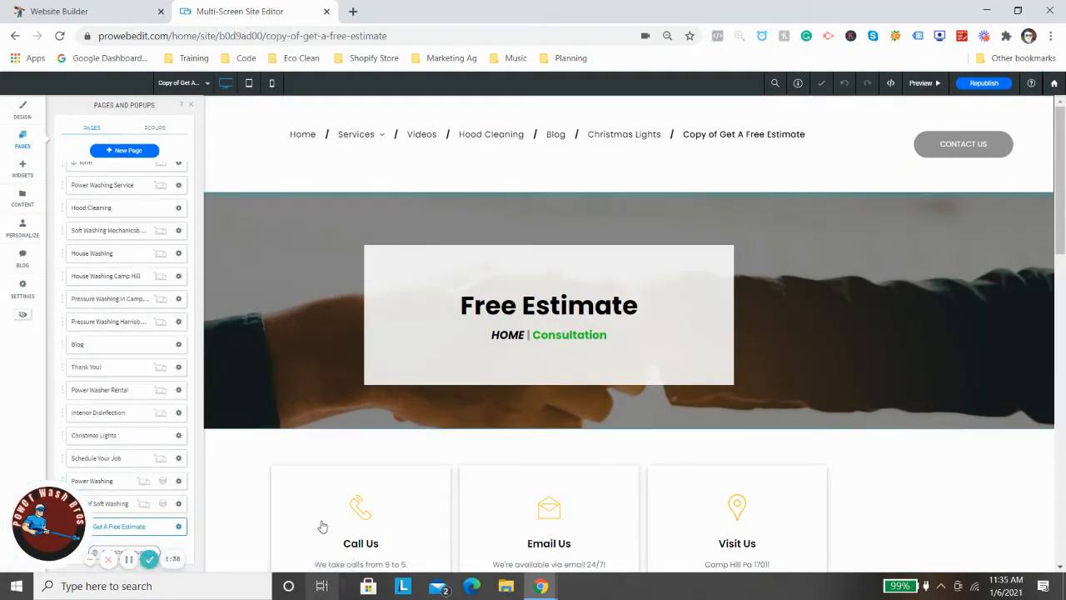
# Move the copied page directly below Get A Free Estimate in the page order and hide it from the navigation.
pyautogui.moveTo(154, 530); pyautogui.dragTo(137, 311)
pyautogui.click(179, 311)
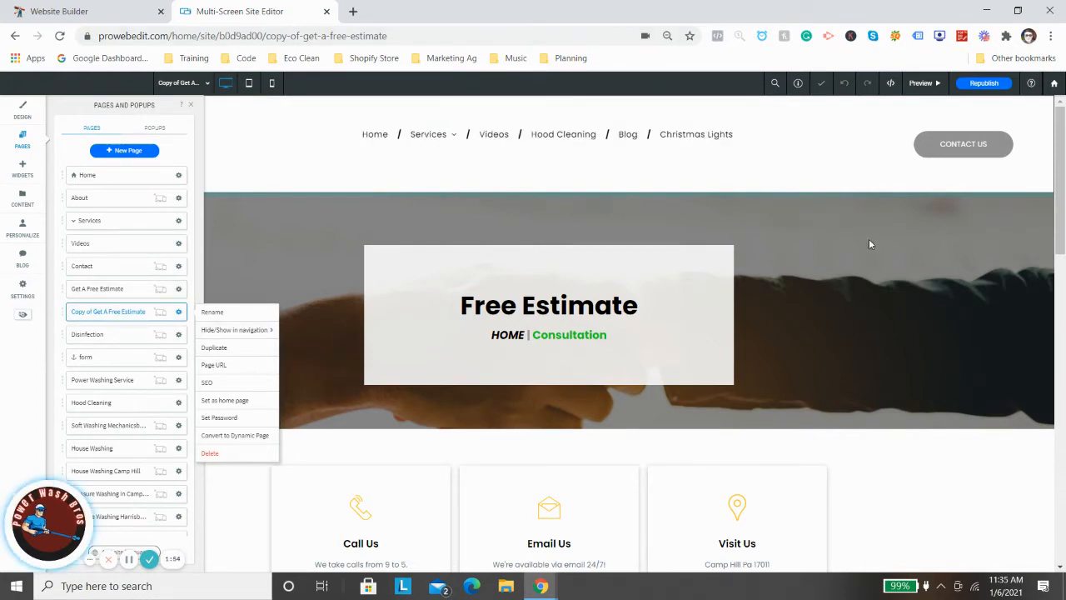
pyautogui.click(942, 264)
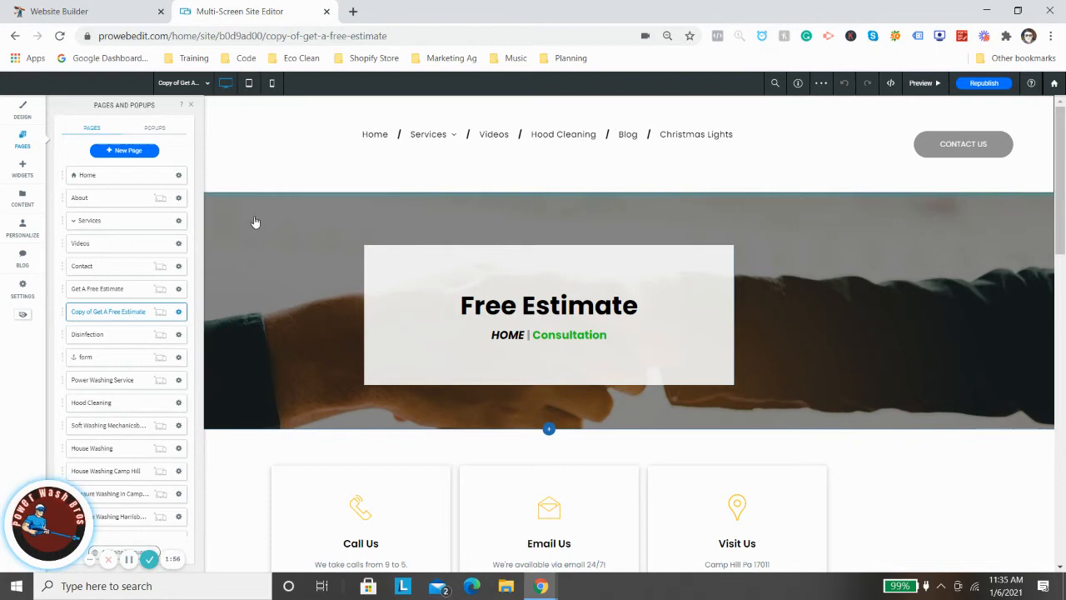
pyautogui.click(191, 104)
# Replace the background image of the copied page's Free Estimate row with the Hershey picture of the colourful towers from the site images.
pyautogui.click(196, 263)
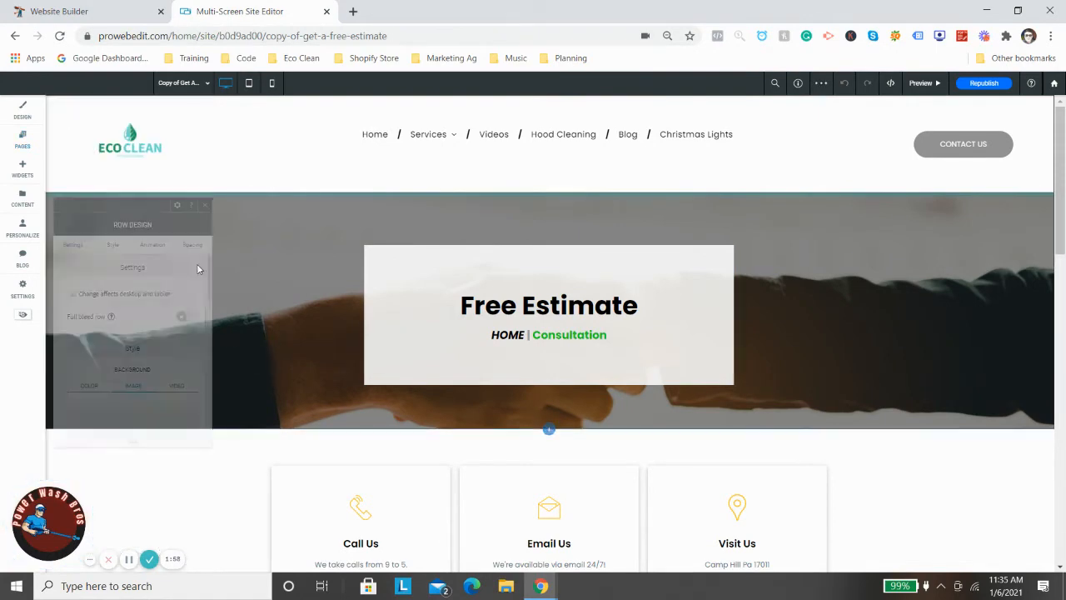
pyautogui.scroll(-3, 169, 315)
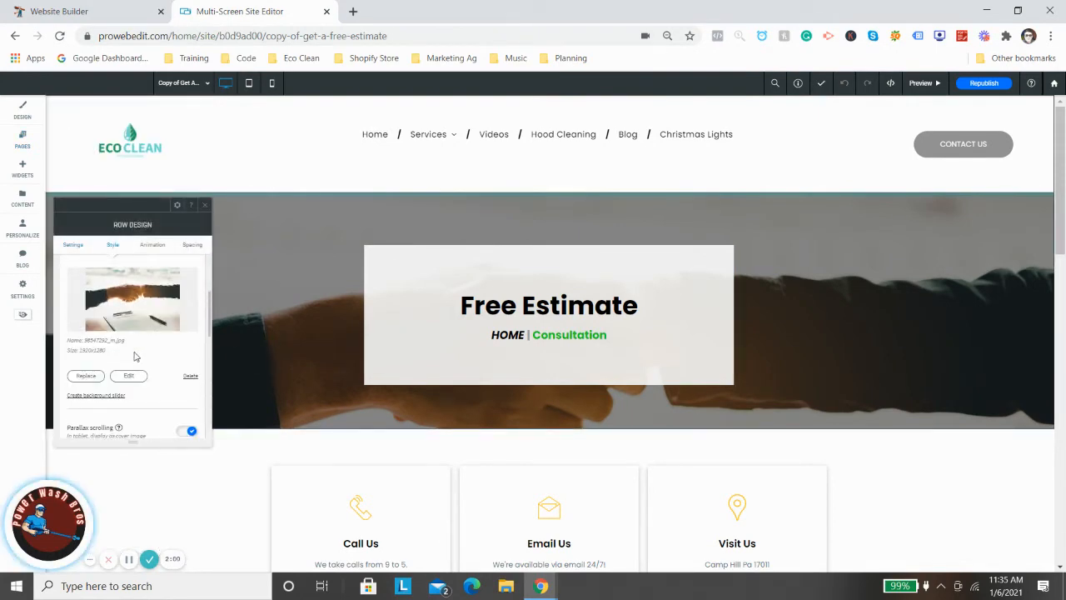
pyautogui.click(92, 377)
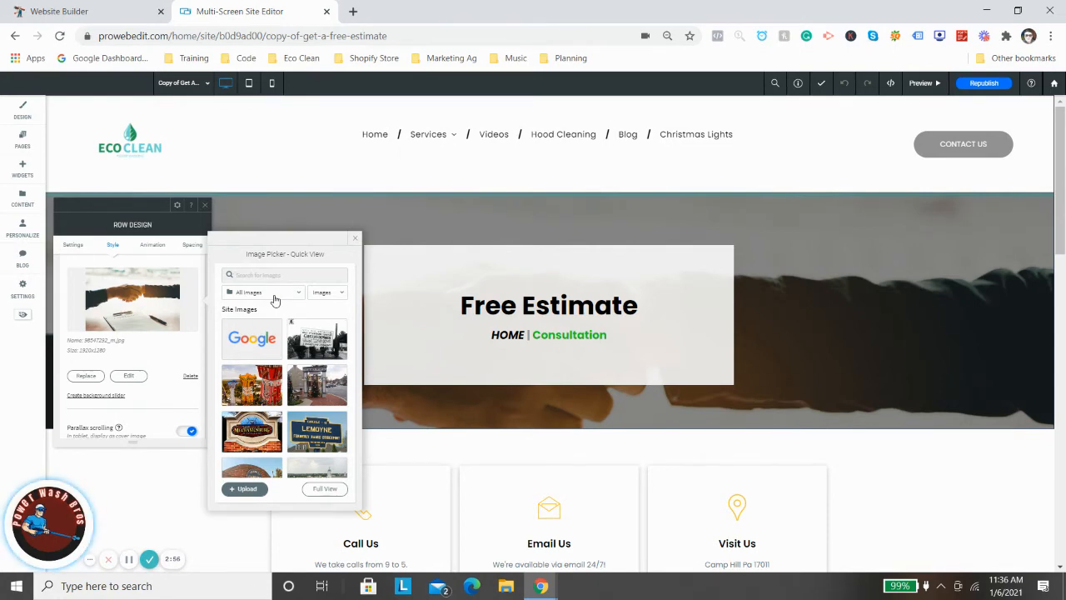
pyautogui.scroll(-2, 255, 357)
pyautogui.scroll(-5, 255, 357)
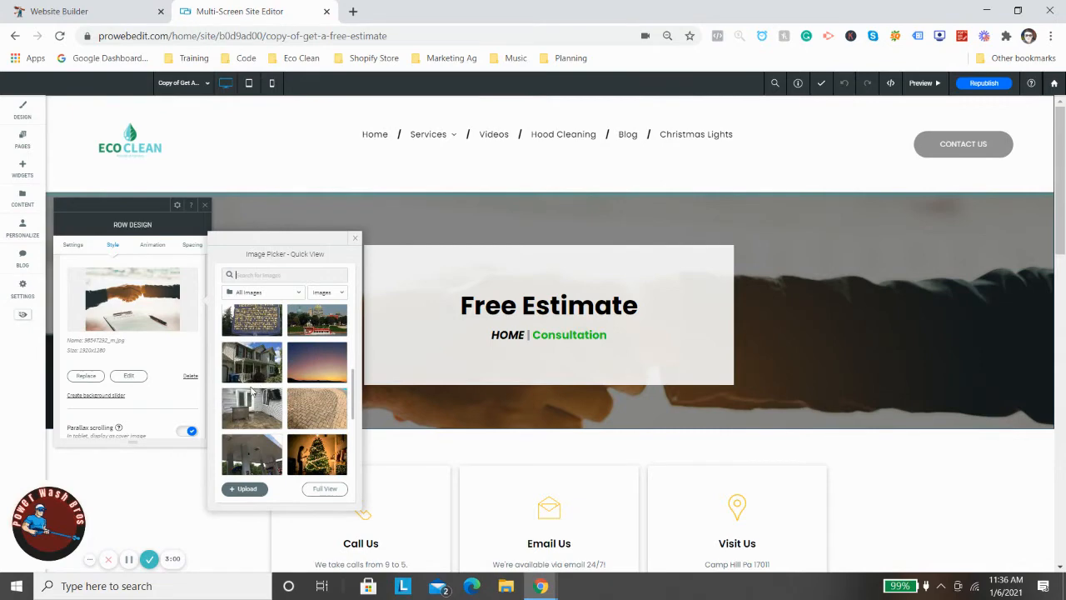
pyautogui.scroll(1, 310, 433)
pyautogui.scroll(6, 310, 433)
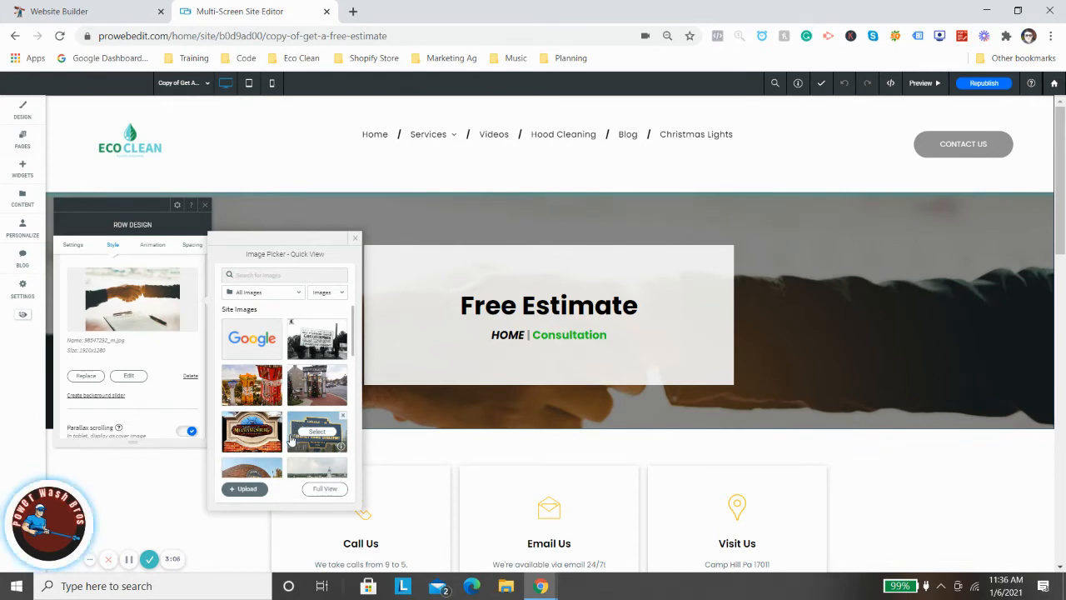
pyautogui.click(234, 391)
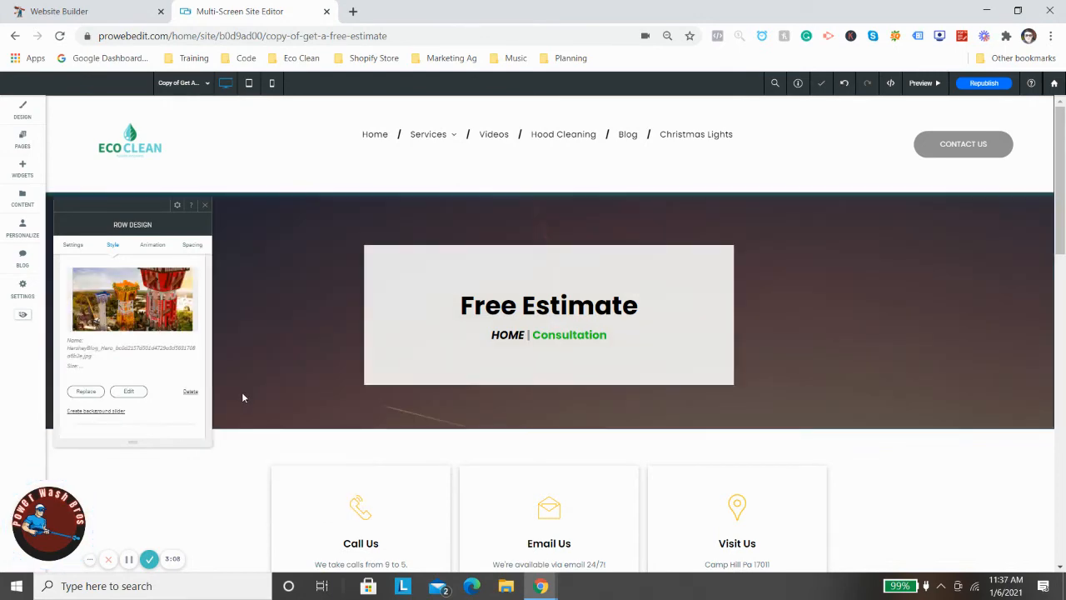
# Set the Free Estimate row's background to the Lemoyne keystone marker image and close the row design.
pyautogui.click(84, 390)
pyautogui.click(317, 448)
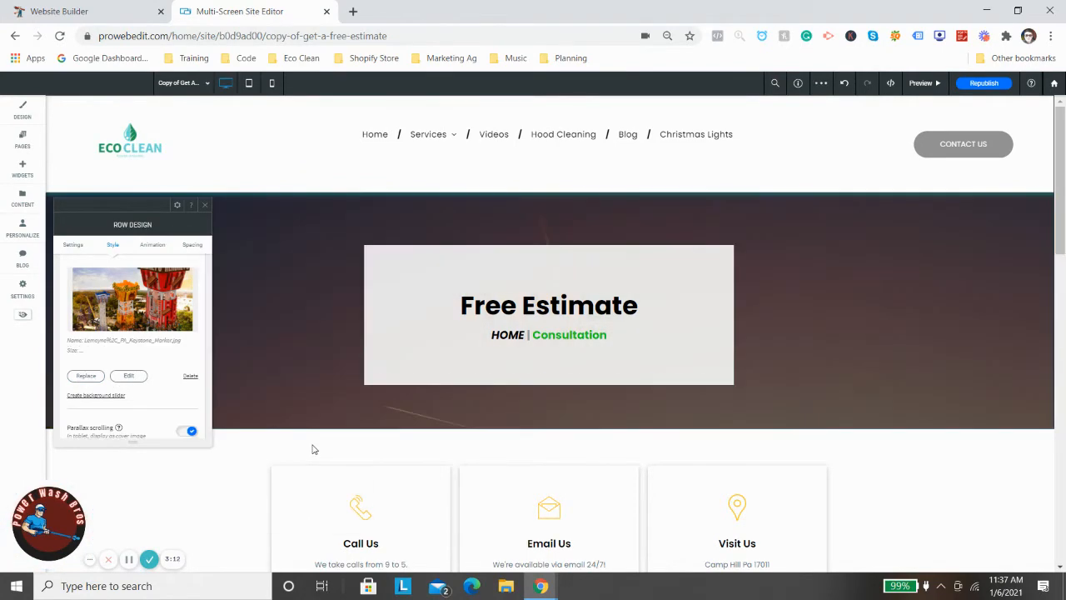
pyautogui.click(205, 206)
pyautogui.scroll(-3, 344, 305)
pyautogui.scroll(3, 349, 304)
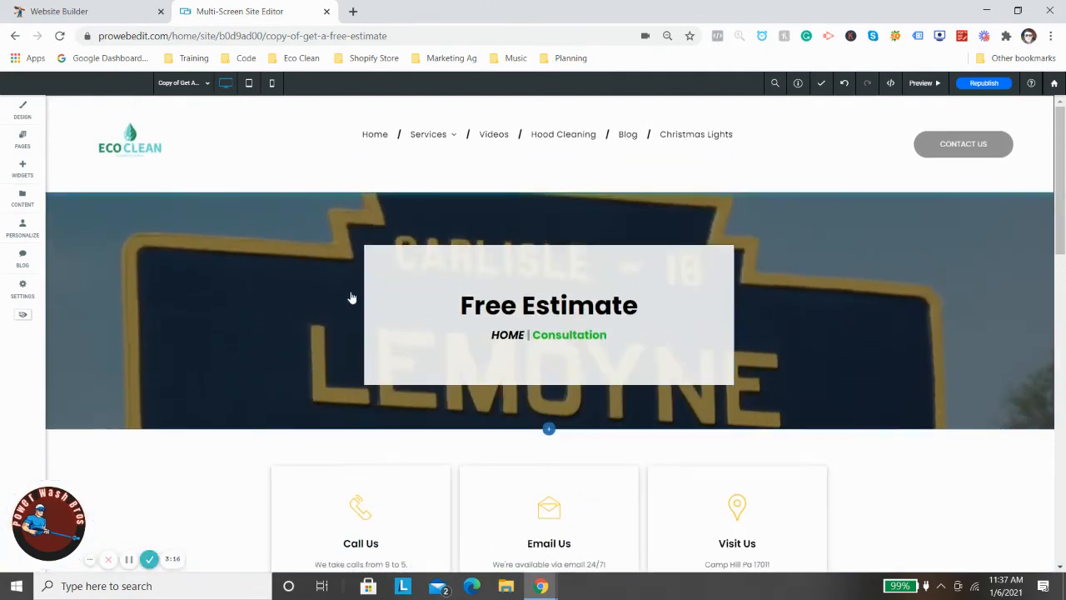
# Look through the copied page from the Free Estimate heading down to the testimonials section.
pyautogui.click(460, 301)
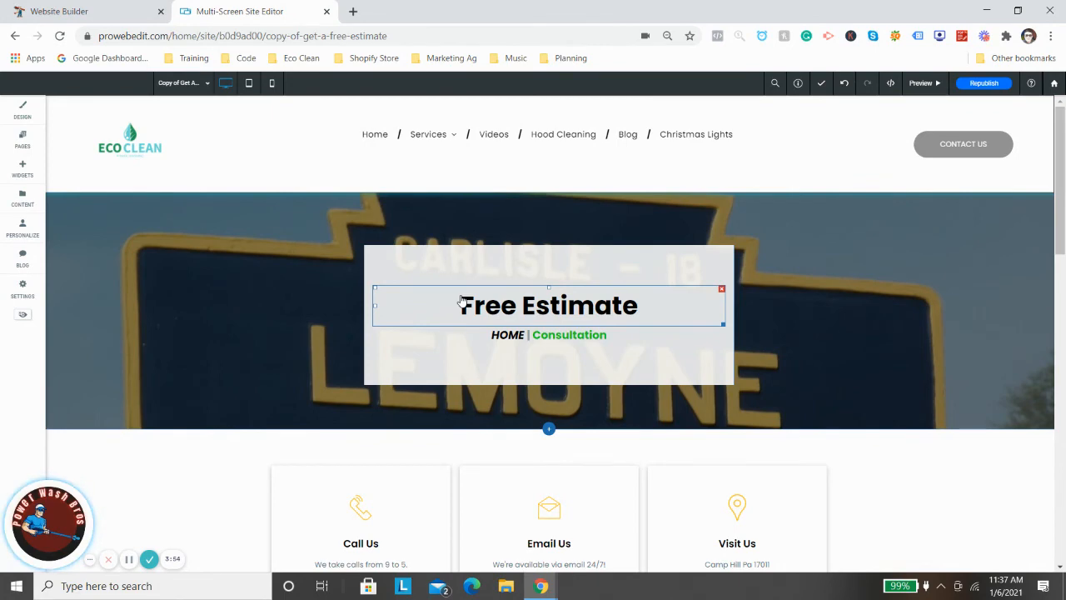
pyautogui.scroll(1, 358, 304)
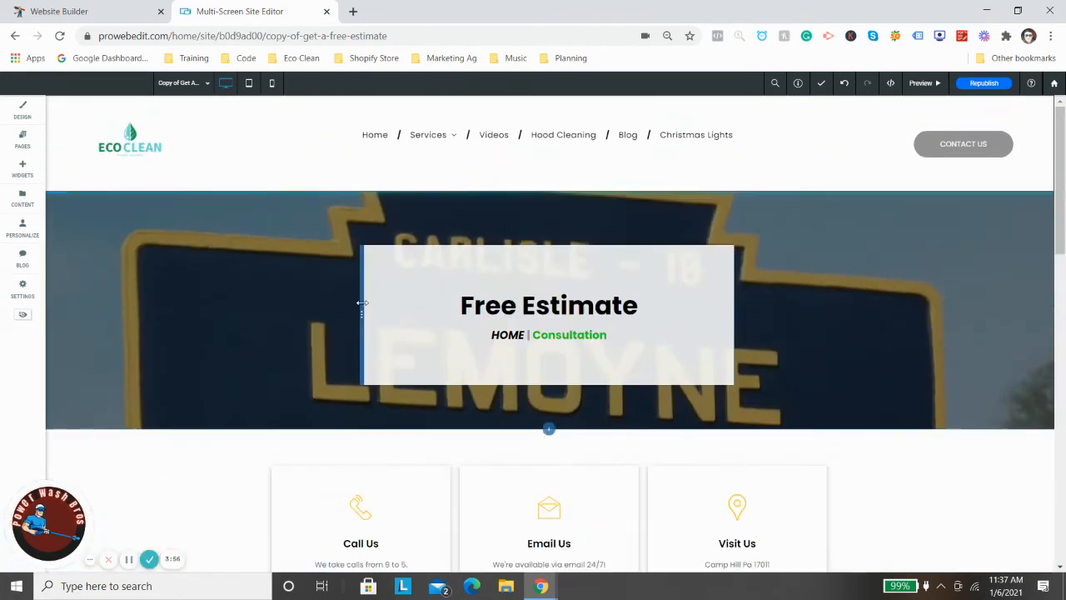
pyautogui.scroll(-5, 416, 383)
pyautogui.scroll(-2, 427, 403)
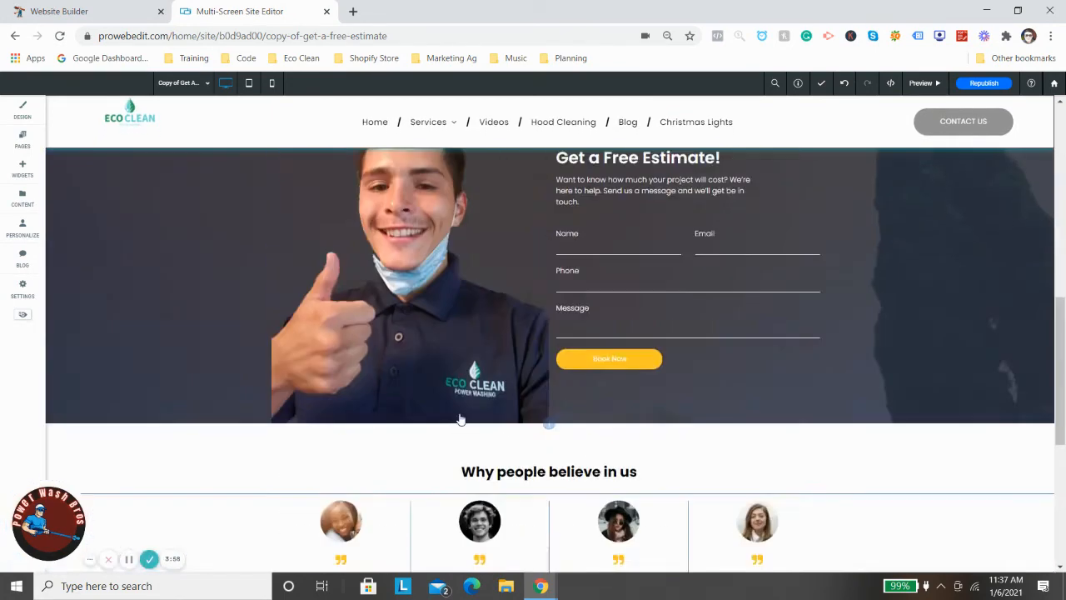
pyautogui.scroll(7, 450, 409)
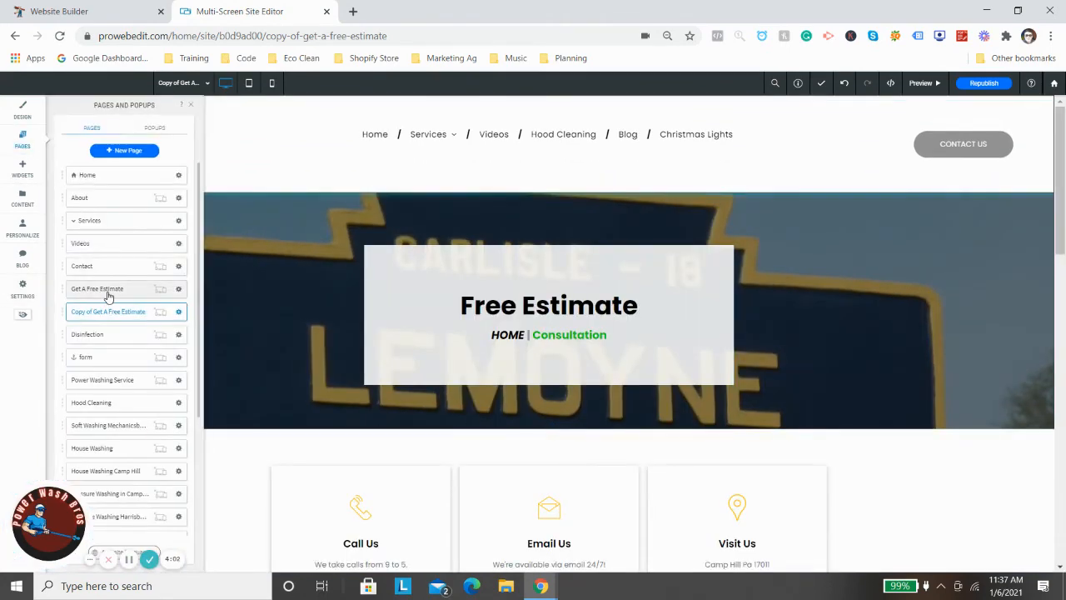
# Open the original Get A Free Estimate page and look through its sections for comparison with the copy.
pyautogui.click(106, 288)
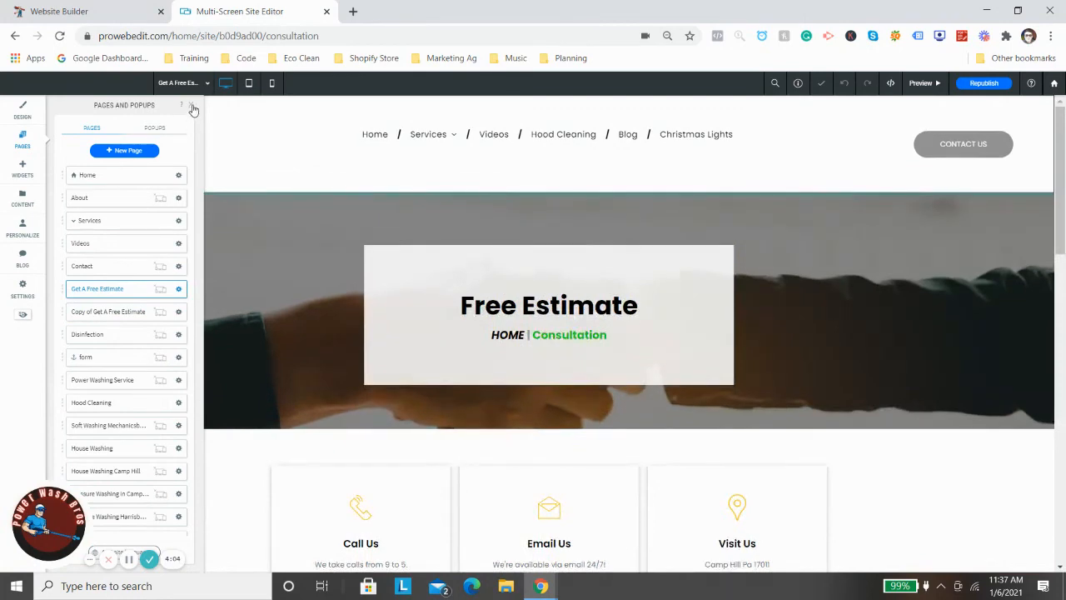
pyautogui.click(191, 105)
pyautogui.scroll(-5, 319, 232)
pyautogui.scroll(-4, 319, 232)
pyautogui.scroll(12, 329, 239)
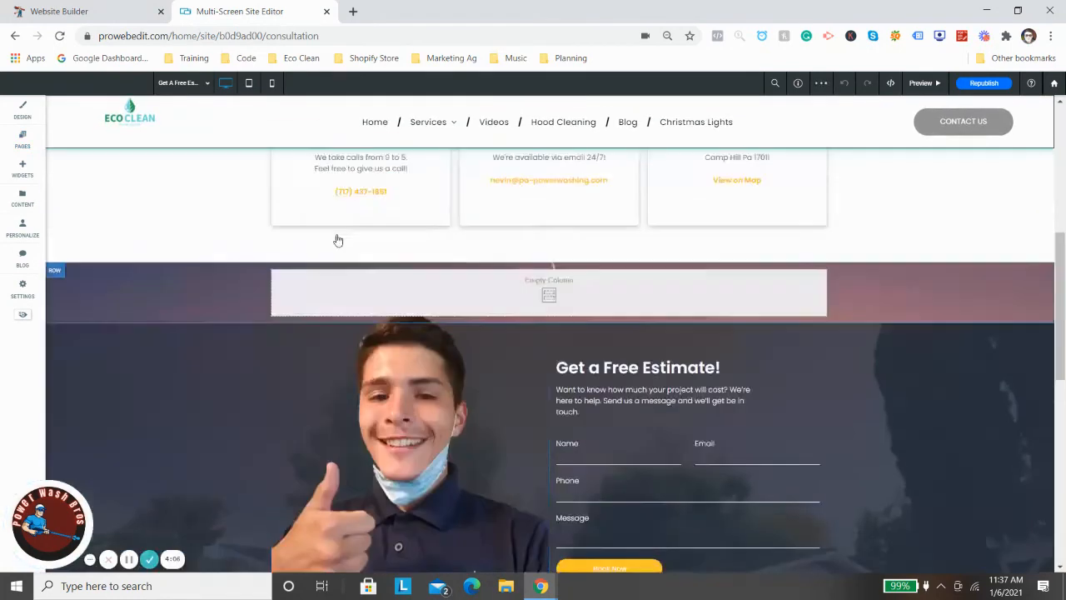